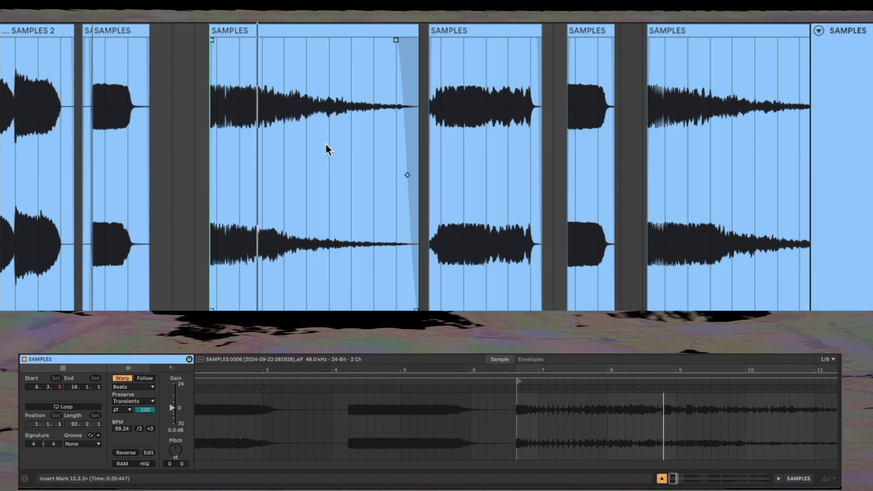
# - Add a Glue Compressor, a Compressor and a Drum Buss after EQ Eight on the SAMPLES track and play the samples through them
pyautogui.hotkey('shift', 'Tab')
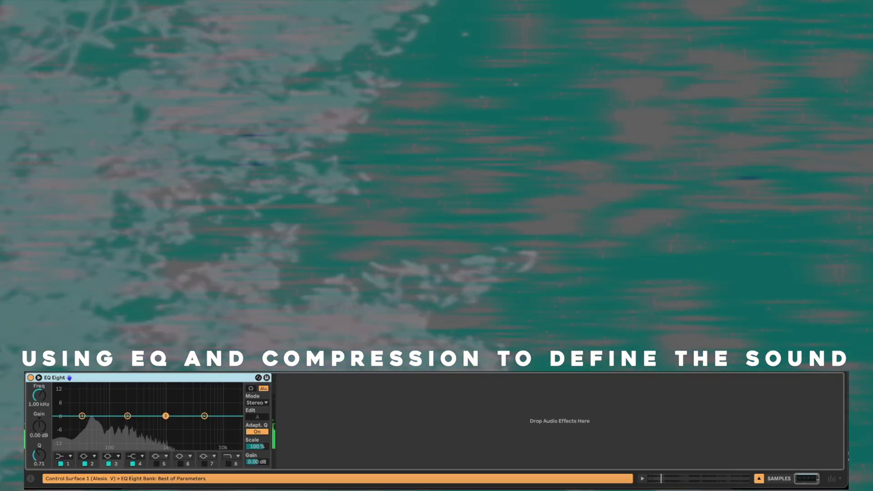
pyautogui.moveTo(137, 273); pyautogui.dragTo(337, 448)
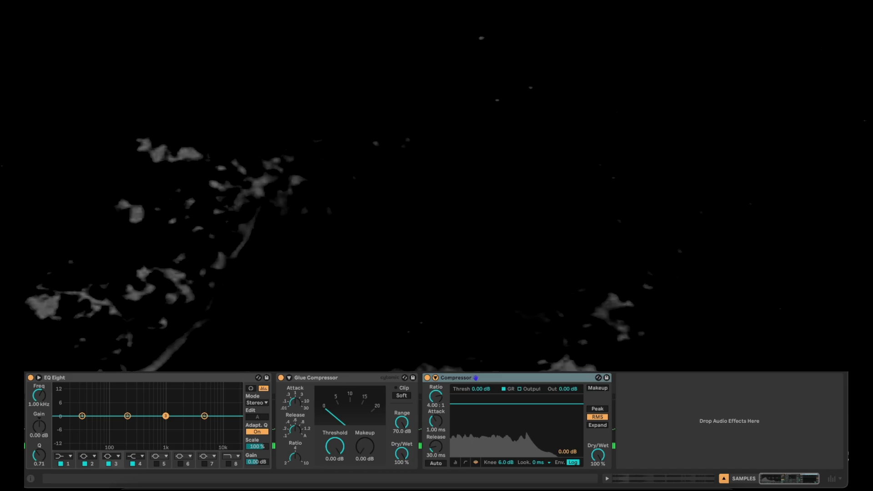
pyautogui.press('space')
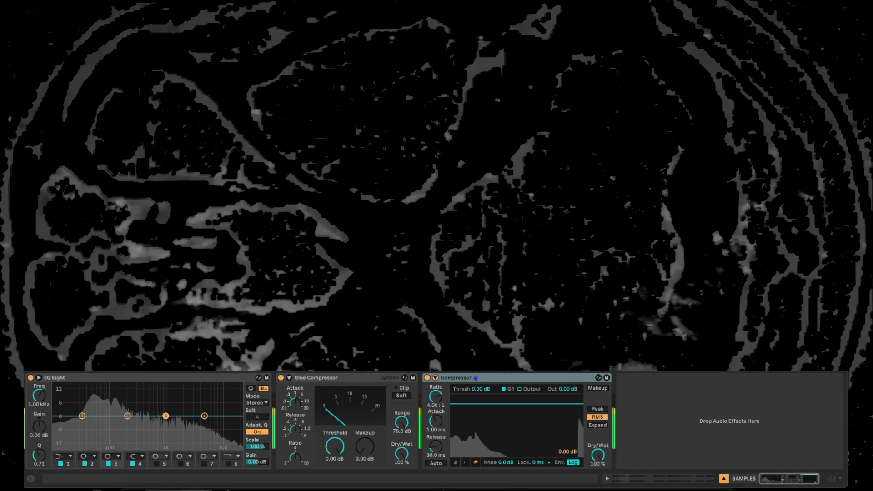
pyautogui.moveTo(136, 228); pyautogui.dragTo(701, 409)
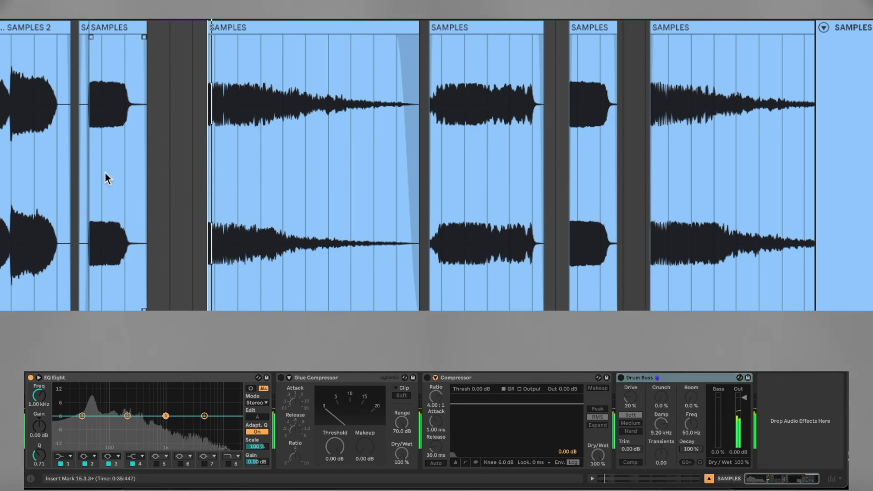
# - Delete the silent clip piece starting at 10.1.1 before the SAMPLES hit and check that the remaining clip has no starting fade
pyautogui.scroll(5, 86, 164)
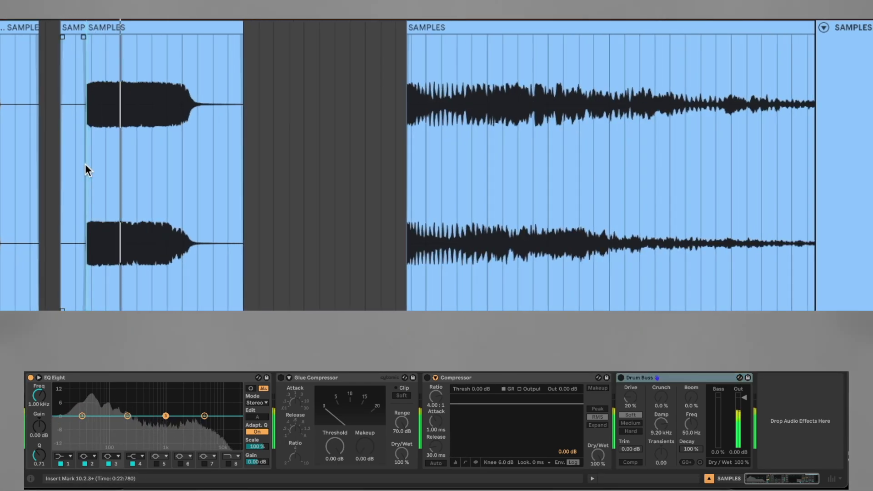
pyautogui.scroll(2, 85, 167)
pyautogui.click(61, 28)
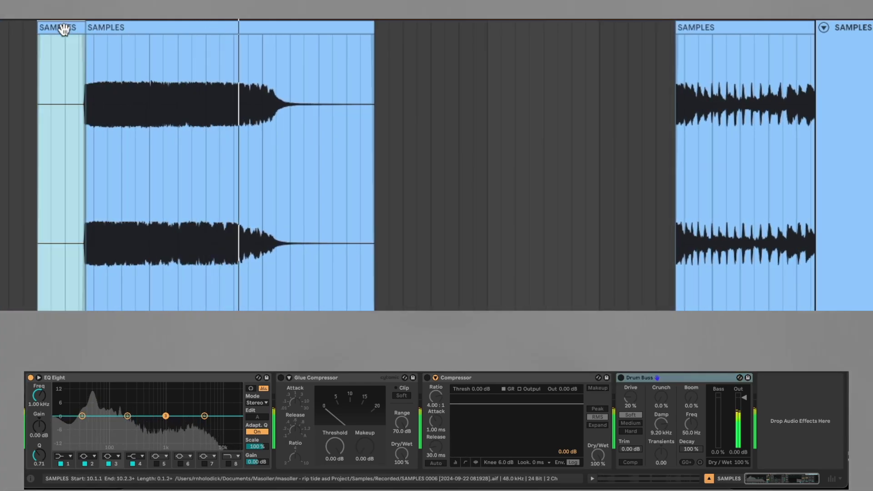
pyautogui.scroll(5, 104, 53)
pyautogui.hscroll(-10, 85, 77)
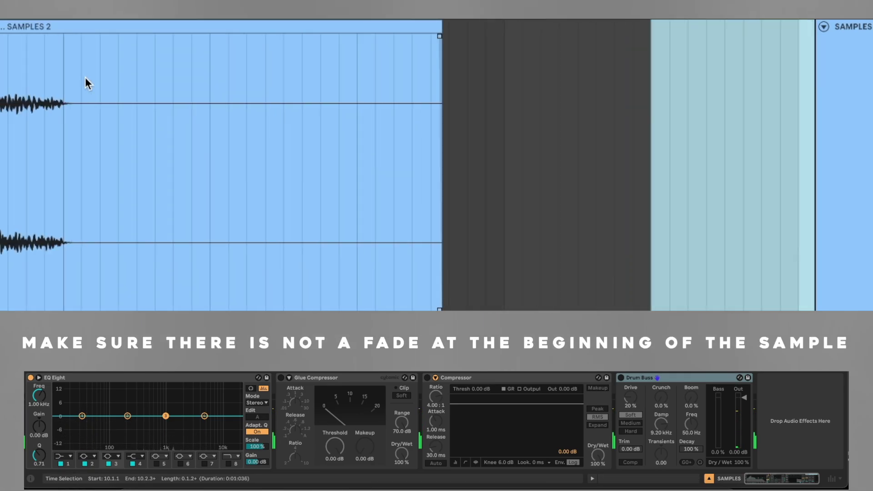
pyautogui.hscroll(10, 506, 142)
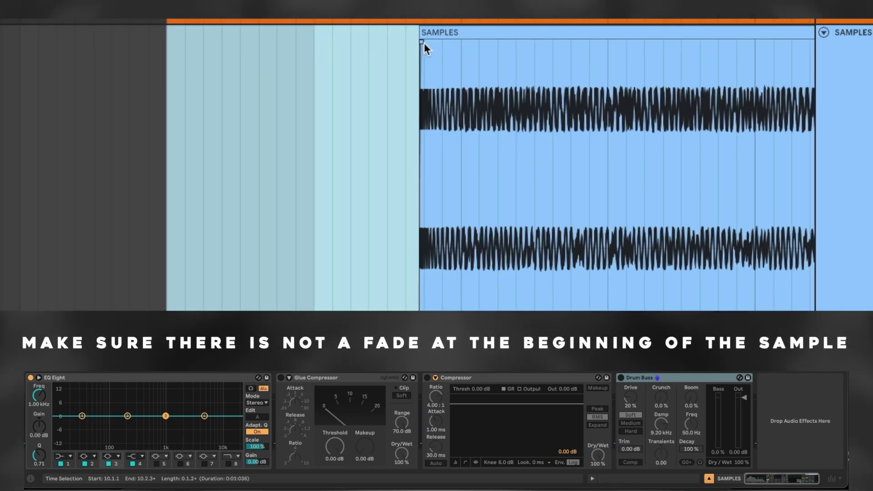
pyautogui.scroll(-8, 441, 86)
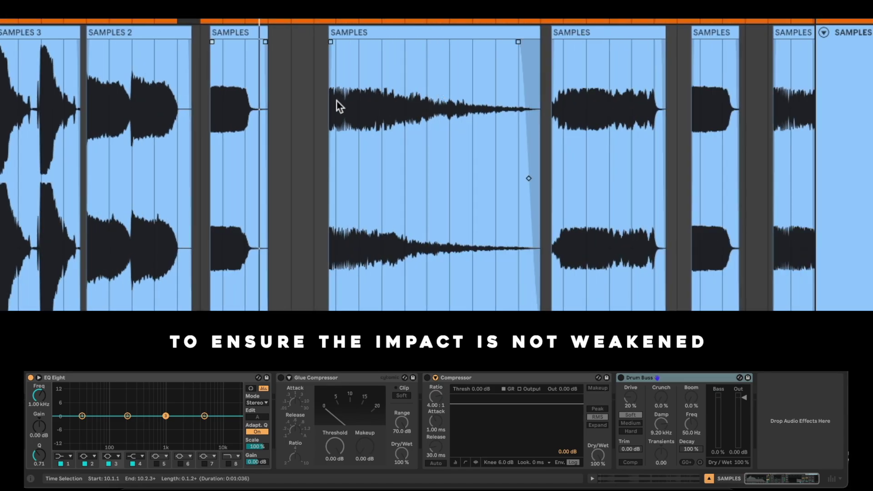
pyautogui.scroll(5, 210, 127)
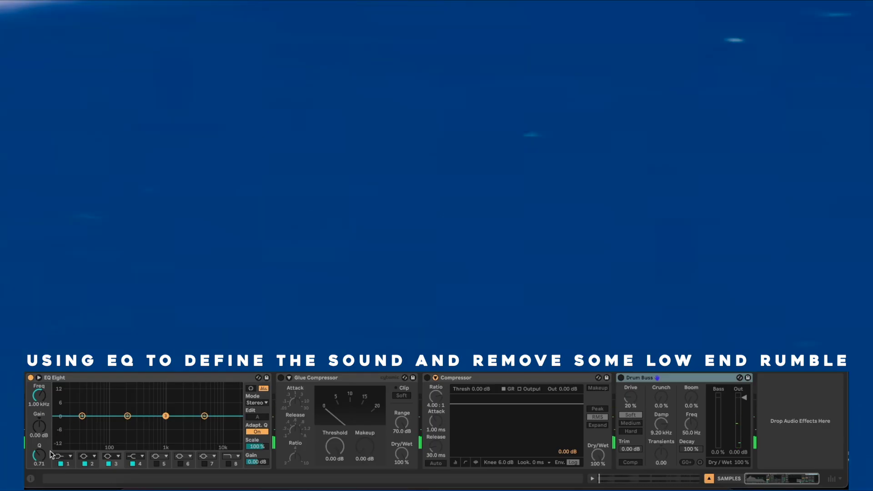
# - Set EQ Eight's band 1 to a low-cut filter and raise its cutoff slightly above 52.7 Hz during playback
pyautogui.click(58, 456)
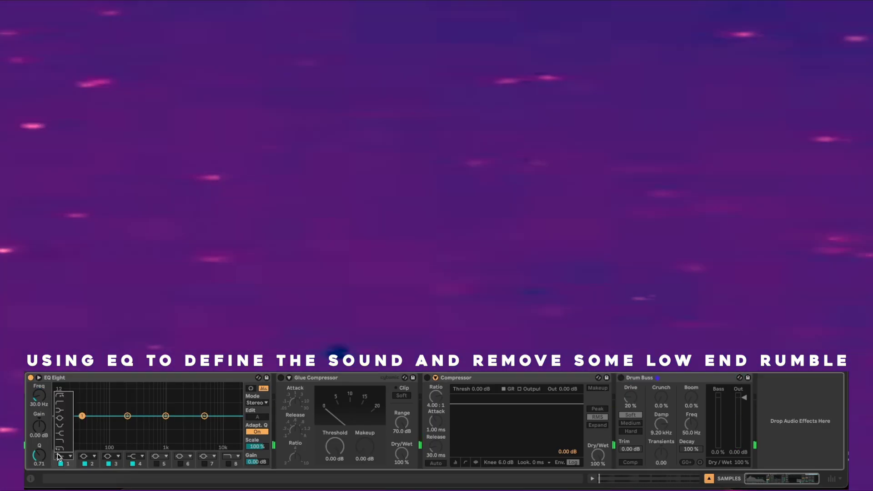
pyautogui.click(61, 411)
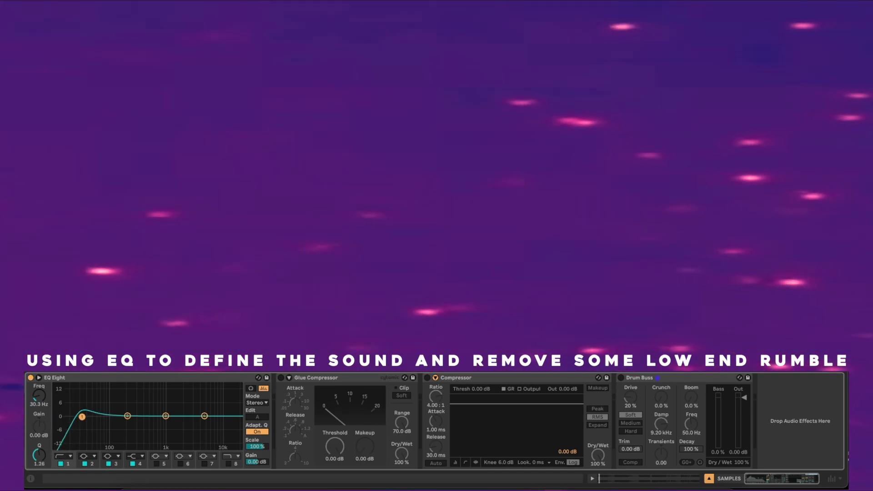
pyautogui.moveTo(81, 417); pyautogui.dragTo(87, 418)
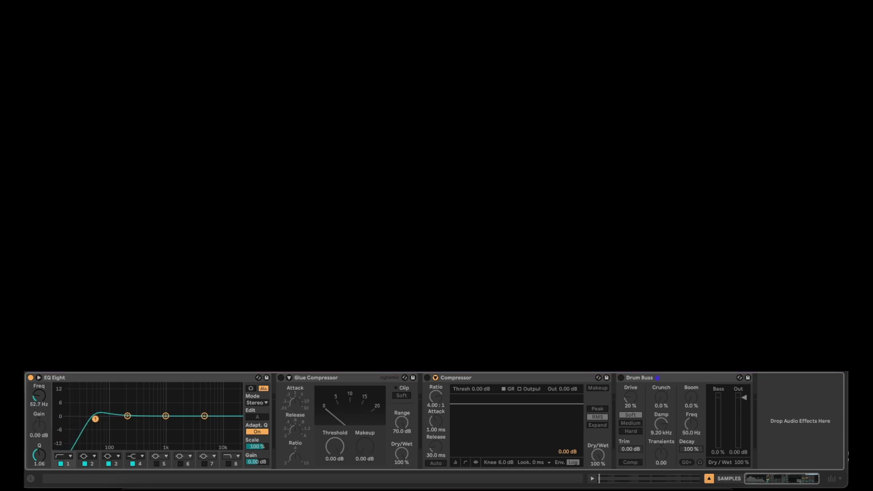
pyautogui.press('space')
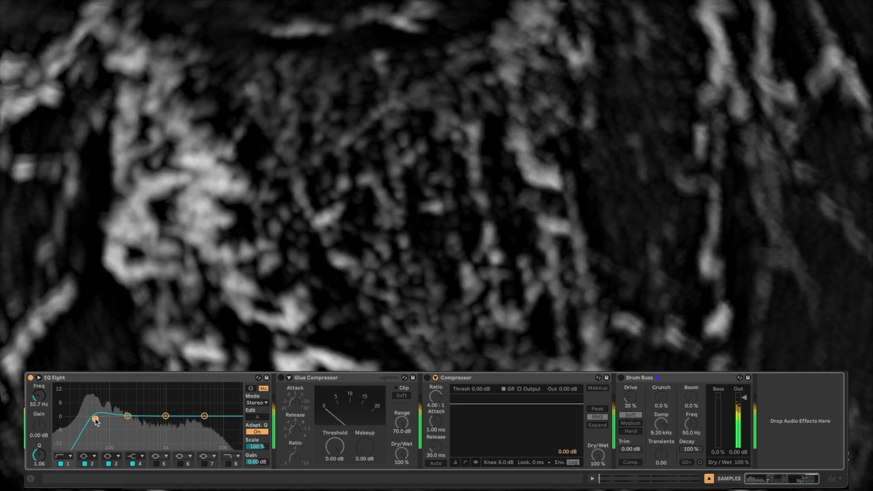
pyautogui.moveTo(96, 421); pyautogui.dragTo(98, 419)
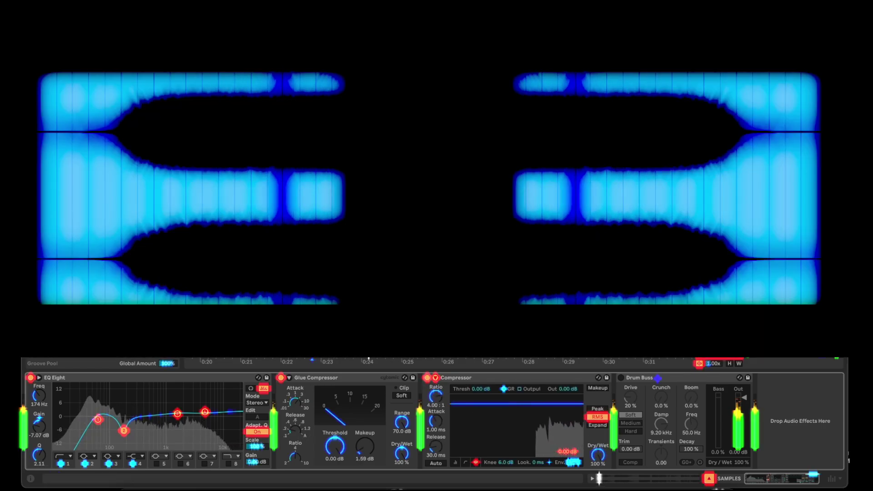
# - Lower the Compressor's ratio to 2.42:1 and enable Drum Buss with its Dry/Wet mix at 12 %
pyautogui.moveTo(436, 398)
pyautogui.mouseDown()
pyautogui.moveTo(435, 416)
pyautogui.moveTo(435, 404)
pyautogui.mouseUp()
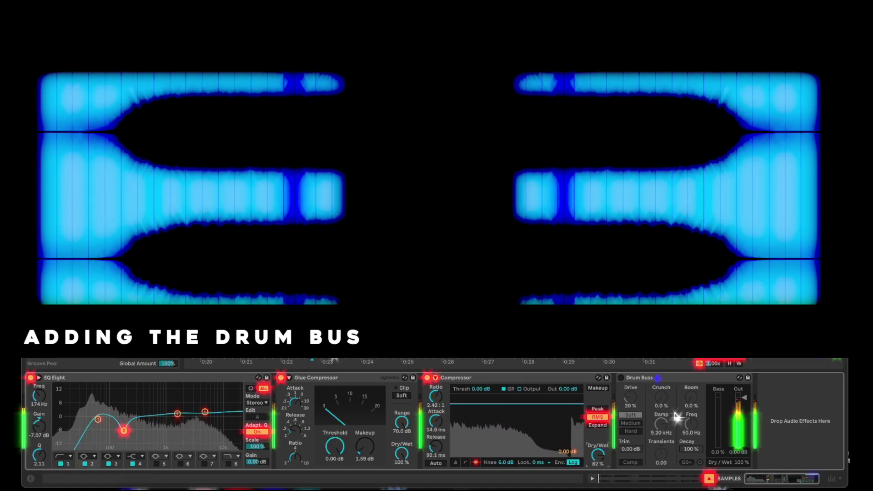
pyautogui.click(621, 378)
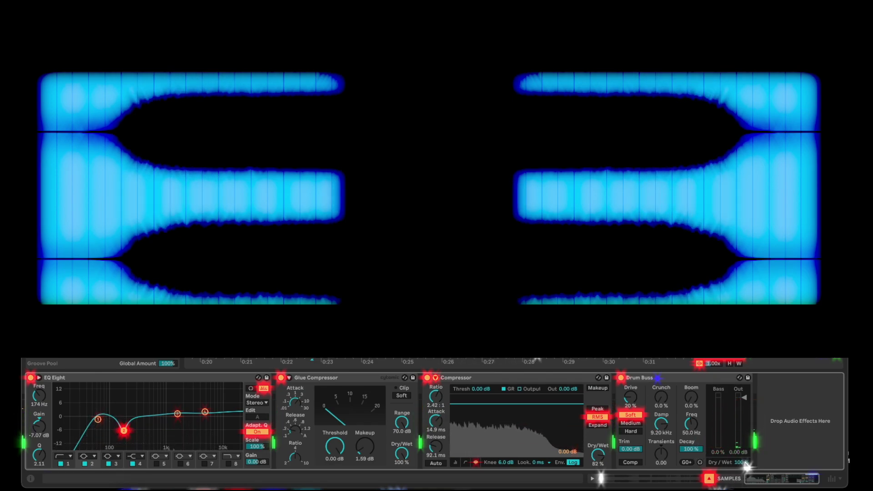
pyautogui.moveTo(746, 462)
pyautogui.mouseDown()
pyautogui.moveTo(746, 490)
pyautogui.moveTo(746, 469)
pyautogui.mouseUp()
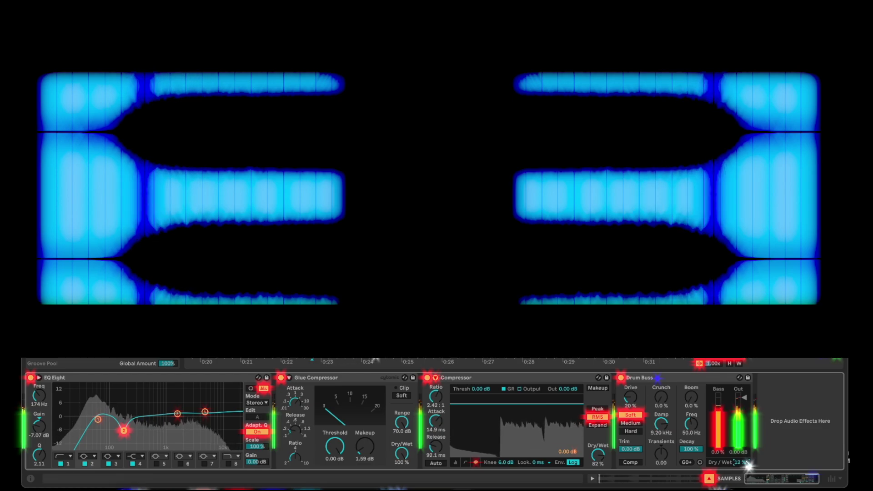
# - Compare the playing samples with Drum Buss bypassed and enabled, leaving the effect on
pyautogui.click(621, 378)
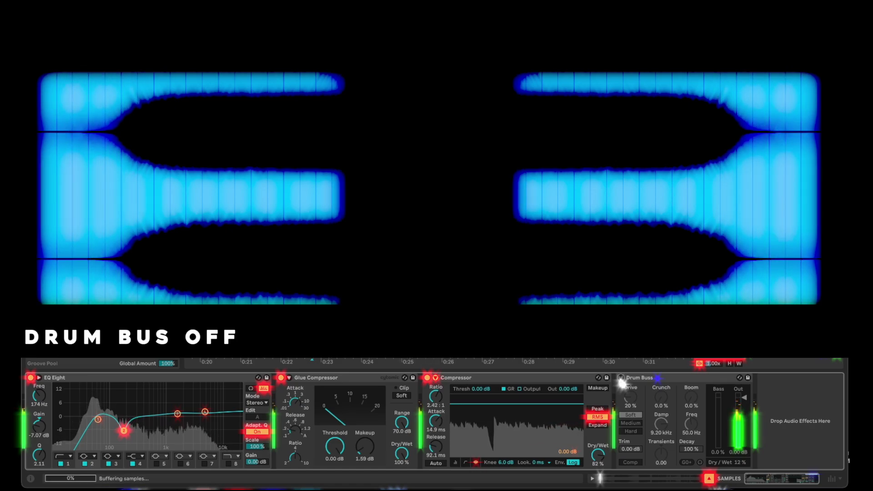
pyautogui.click(621, 378)
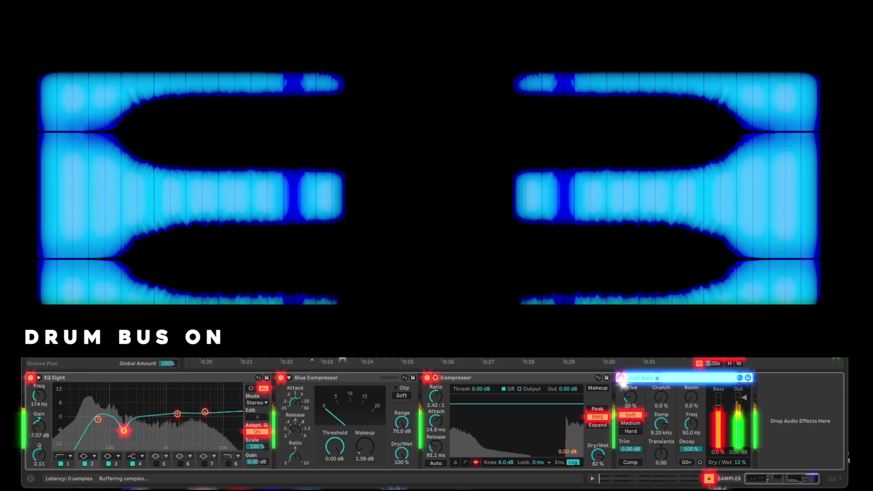
pyautogui.click(620, 378)
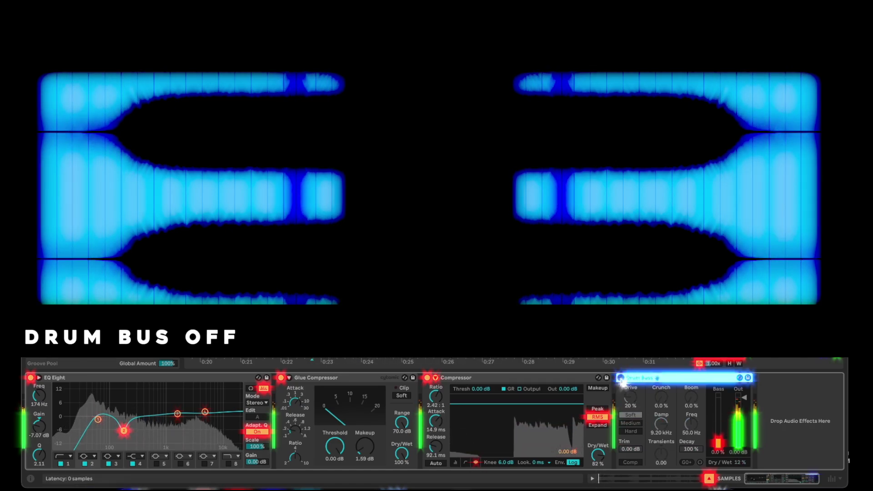
pyautogui.click(621, 378)
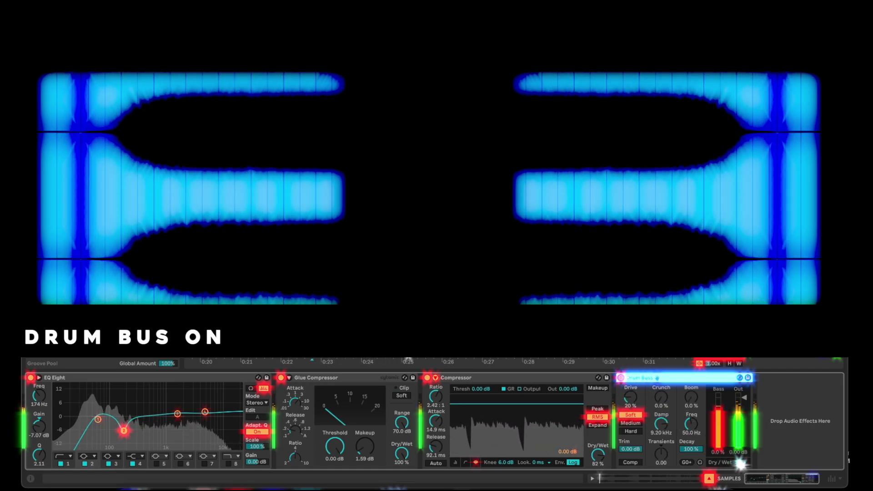
pyautogui.click(740, 463)
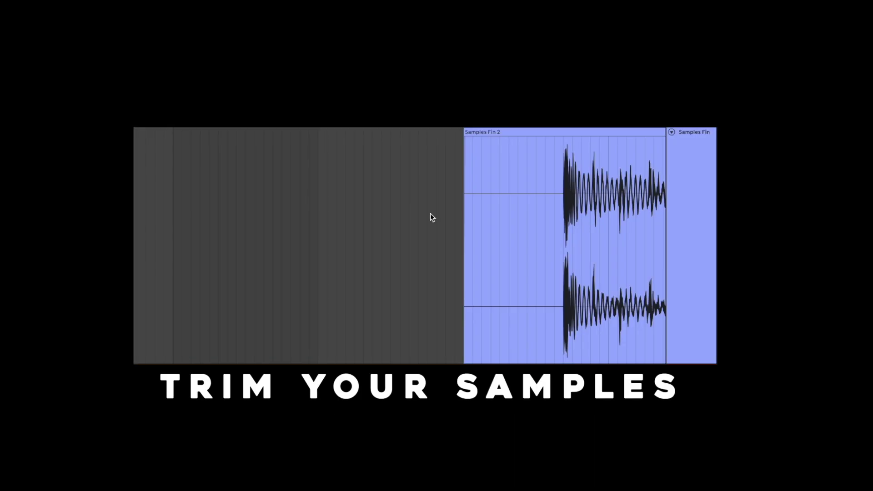
# - Split the Samples Fin 2 clip right before its first transient and select the silent lead-in piece
pyautogui.scroll(4, 579, 219)
pyautogui.scroll(6, 480, 209)
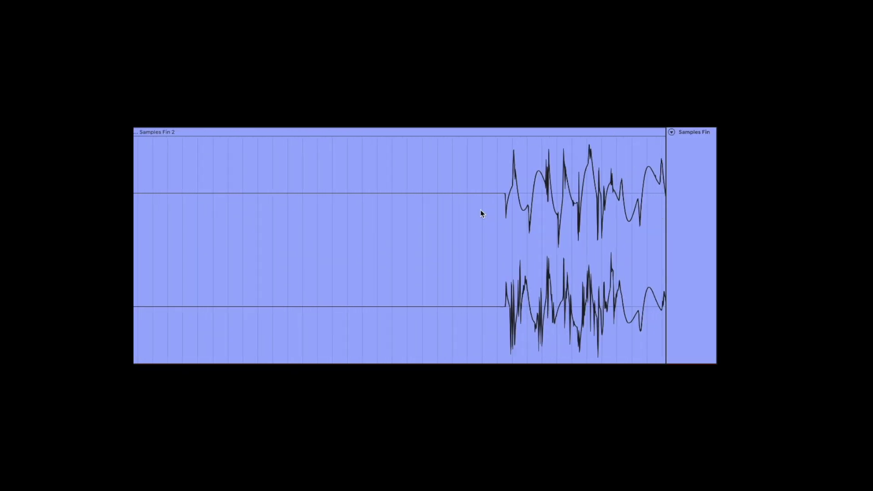
pyautogui.click(597, 210)
pyautogui.press('super+e')
pyautogui.scroll(-3, 598, 209)
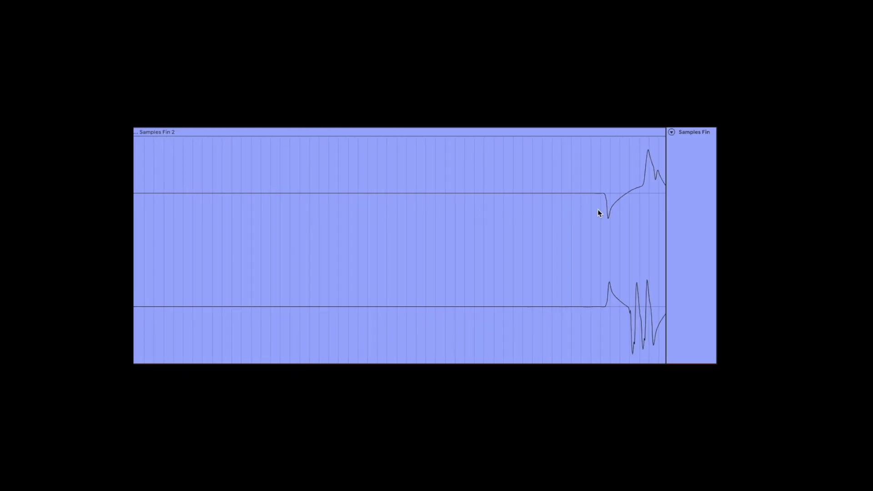
pyautogui.scroll(-3, 597, 209)
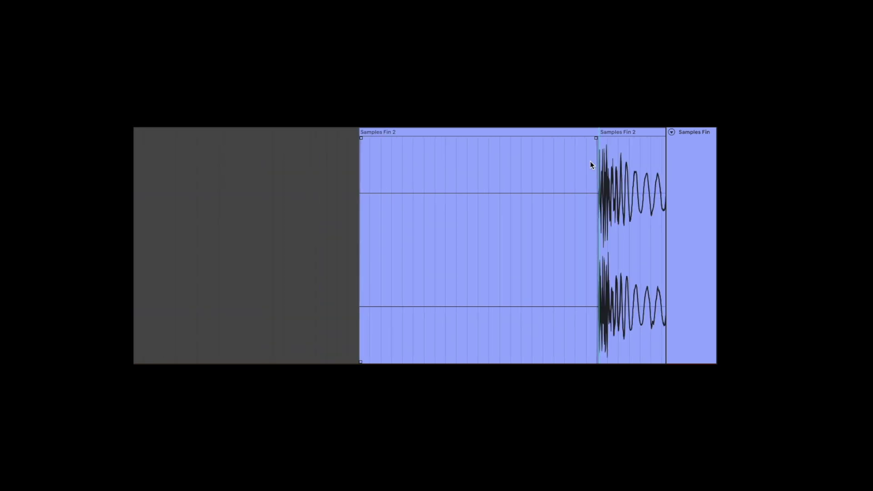
pyautogui.click(574, 131)
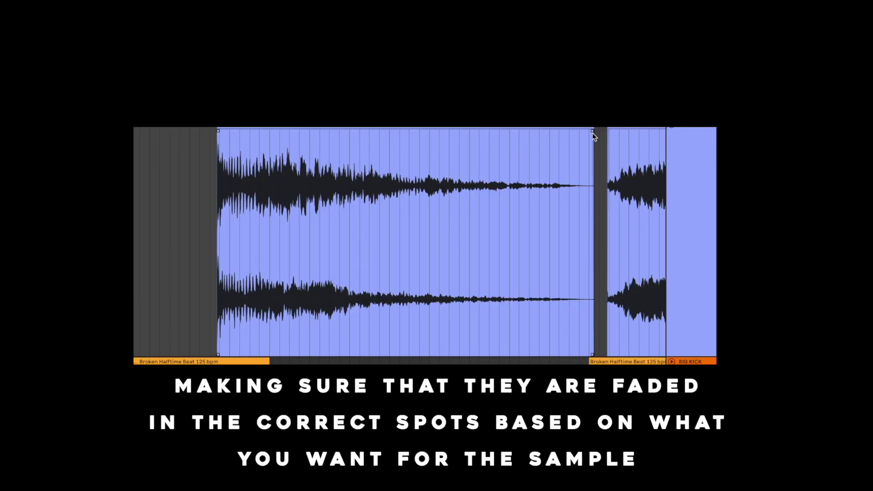
# - Add a short fade-out at the end of the decaying sample clip and play it from its start
pyautogui.moveTo(591, 131); pyautogui.dragTo(574, 131)
pyautogui.click(211, 209)
pyautogui.press('space')
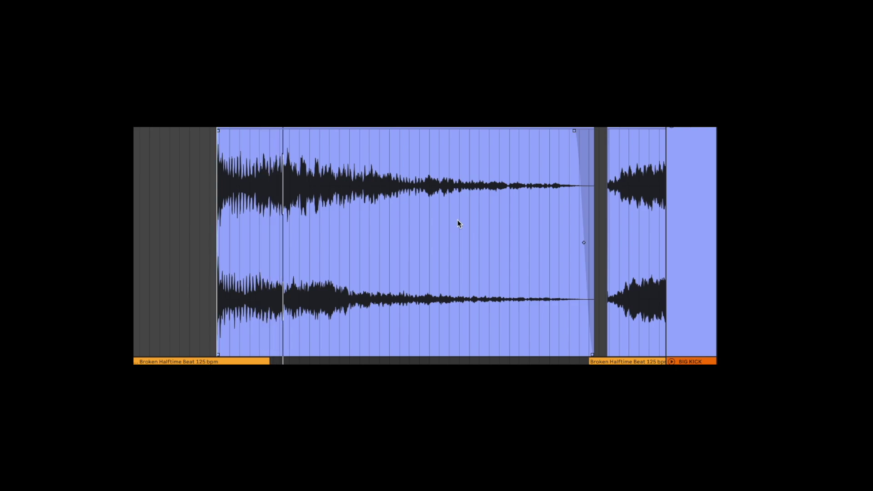
# - Play the next Samples Fin clip, the slowly swelling one, from near its start
pyautogui.hscroll(12, 457, 219)
pyautogui.hscroll(-6, 234, 222)
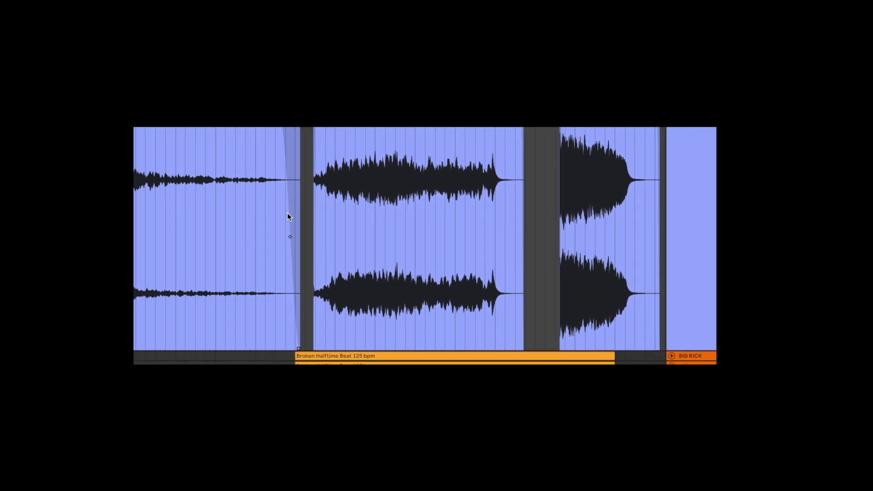
pyautogui.click(314, 213)
pyautogui.press('space')
# - Split the swelling Samples Fin clip just before its waveform begins and delete the silent lead-in
pyautogui.scroll(5, 314, 214)
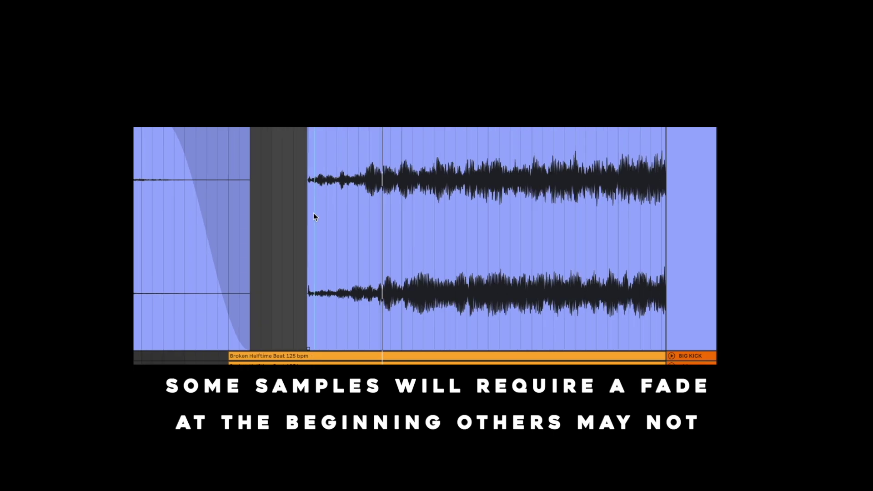
pyautogui.scroll(5, 301, 205)
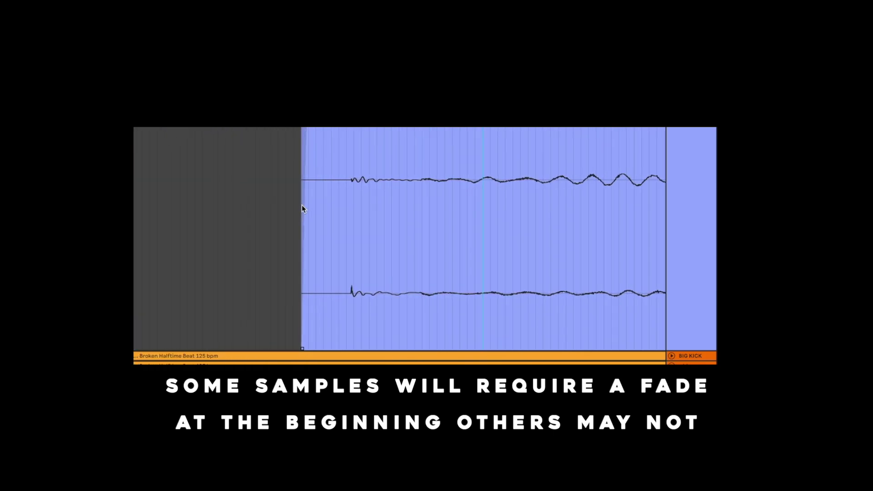
pyautogui.click(347, 200)
pyautogui.press('super+e')
pyautogui.click(321, 125)
pyautogui.press('Delete')
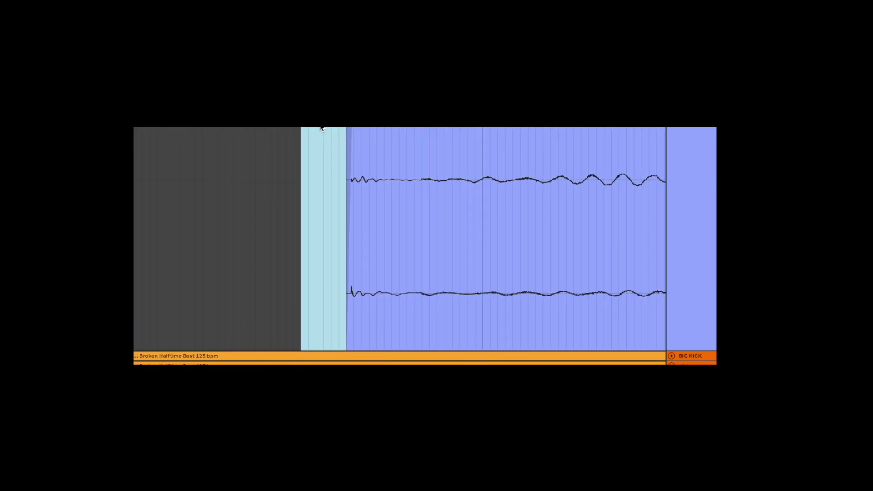
# - Play the trimmed Samples Fin clip from its new start and place the insert marker in the gap before it
pyautogui.scroll(-5, 337, 126)
pyautogui.click(328, 130)
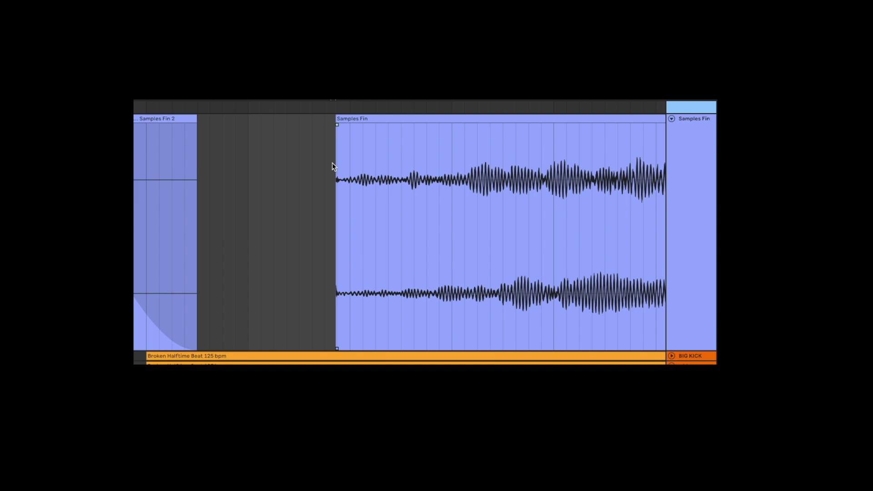
pyautogui.click(334, 167)
pyautogui.press('space')
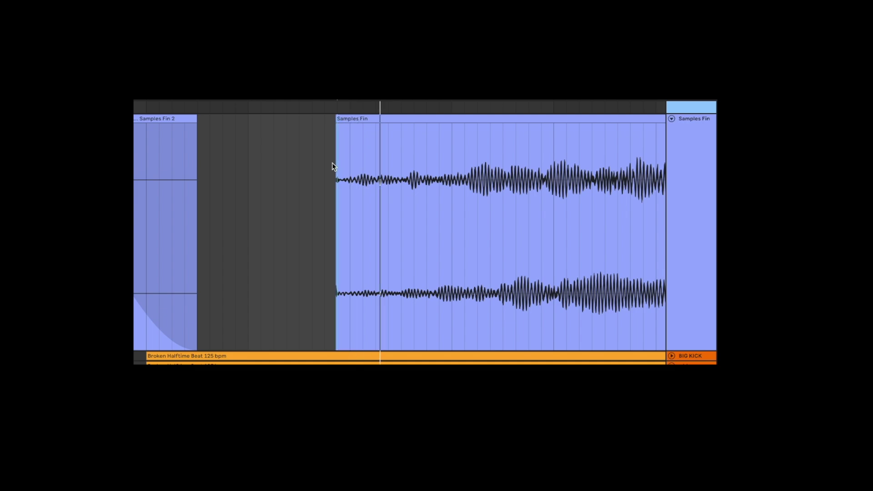
pyautogui.click(302, 176)
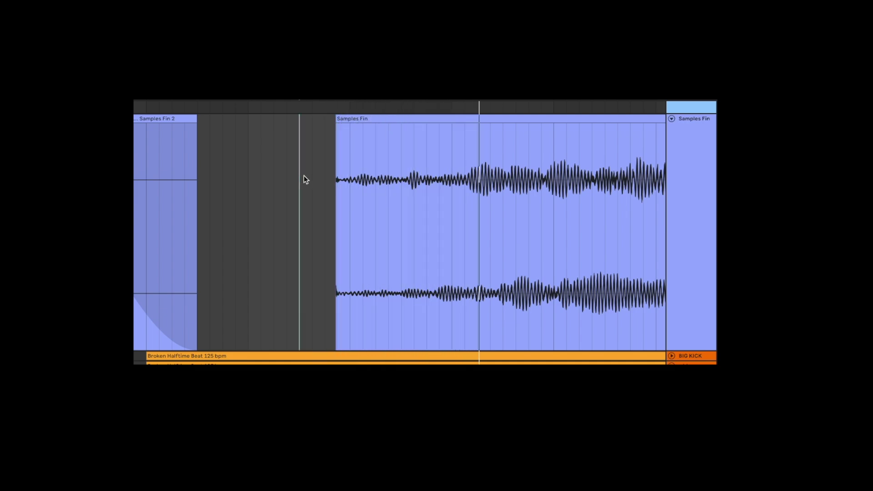
# - Adjust the short fade-in at the start of the trimmed swelling Samples Fin clip and play the clip from its beginning
pyautogui.scroll(1, 332, 184)
pyautogui.scroll(5, 333, 187)
pyautogui.moveTo(385, 127); pyautogui.dragTo(484, 126)
pyautogui.click(469, 127)
pyautogui.scroll(-5, 427, 157)
pyautogui.press('space')
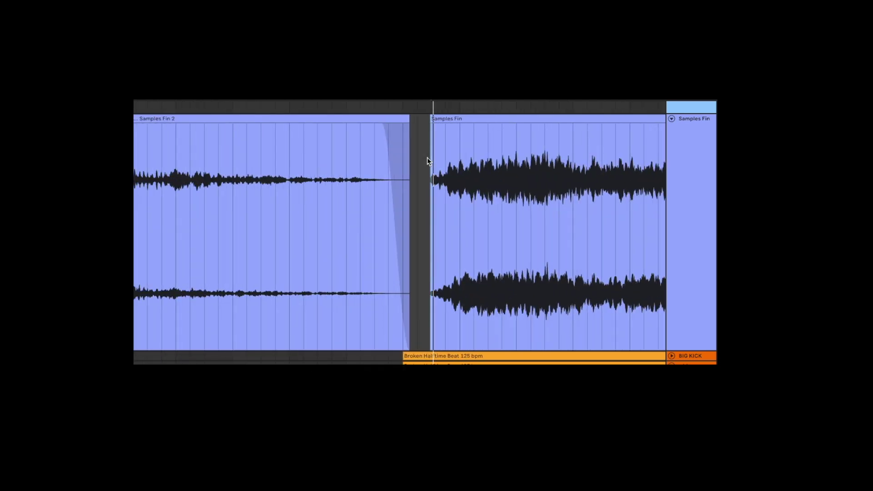
# - Add a short fade-out over the quiet tail of the swelling Samples Fin clip and select the clip
pyautogui.hscroll(2, 427, 158)
pyautogui.scroll(-2, 428, 161)
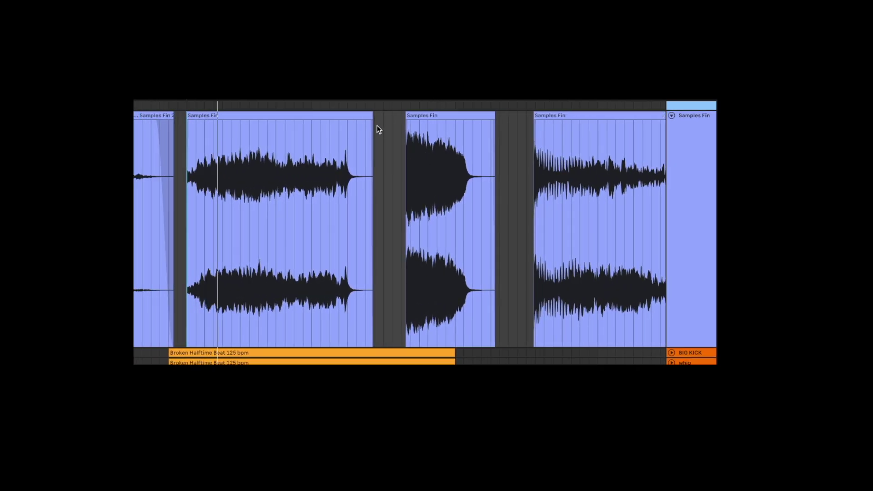
pyautogui.moveTo(371, 123); pyautogui.dragTo(359, 120)
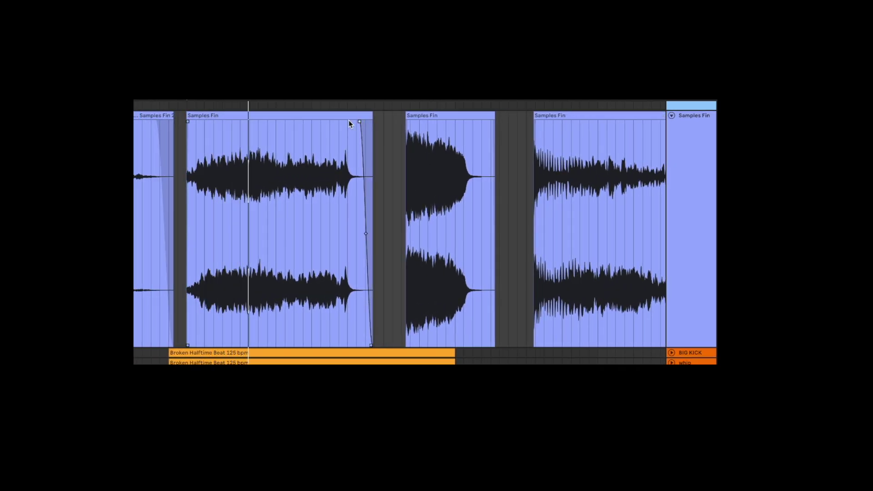
pyautogui.click(315, 118)
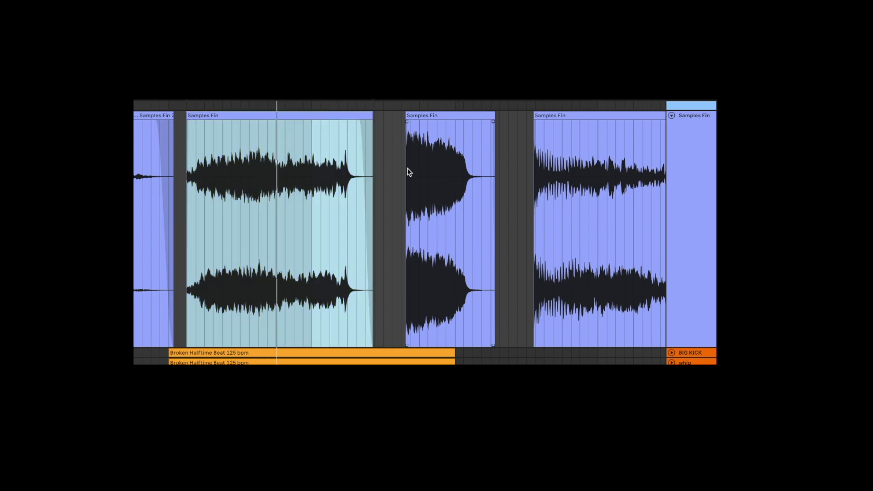
# - Remove the fade-in at the start of the following short, loud Samples Fin clip
pyautogui.scroll(5, 396, 180)
pyautogui.hscroll(5, 396, 181)
pyautogui.moveTo(253, 122); pyautogui.dragTo(234, 121)
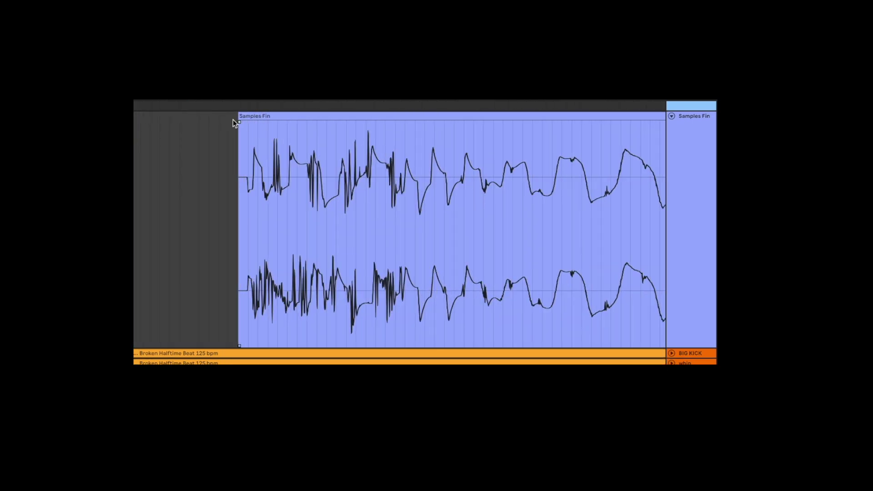
# - Split the short, loud clip just before its first transient, delete the silent lead-in and remove the remaining clip's fade-in
pyautogui.scroll(3, 248, 149)
pyautogui.scroll(2, 248, 148)
pyautogui.click(237, 161)
pyautogui.press('super+e')
pyautogui.click(219, 118)
pyautogui.press('Delete')
pyautogui.moveTo(308, 122); pyautogui.dragTo(192, 122)
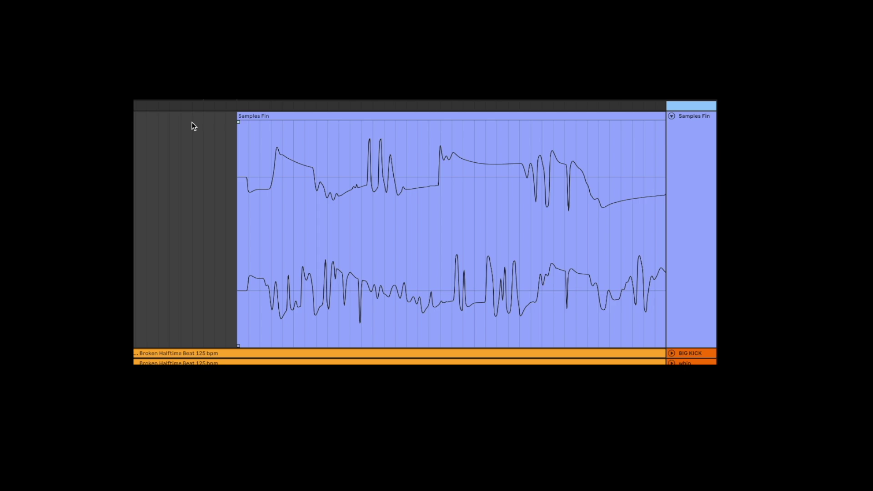
# - Trim the silent tail of the short, loud Samples Fin clip and add a short fade-out at its new end
pyautogui.scroll(-8, 289, 152)
pyautogui.scroll(-5, 289, 151)
pyautogui.moveTo(420, 117); pyautogui.dragTo(401, 117)
pyautogui.moveTo(400, 122); pyautogui.dragTo(379, 123)
# - Play the short, loud clip from its start and shorten its fade-out so it begins after the audible sound
pyautogui.click(288, 167)
pyautogui.press('space')
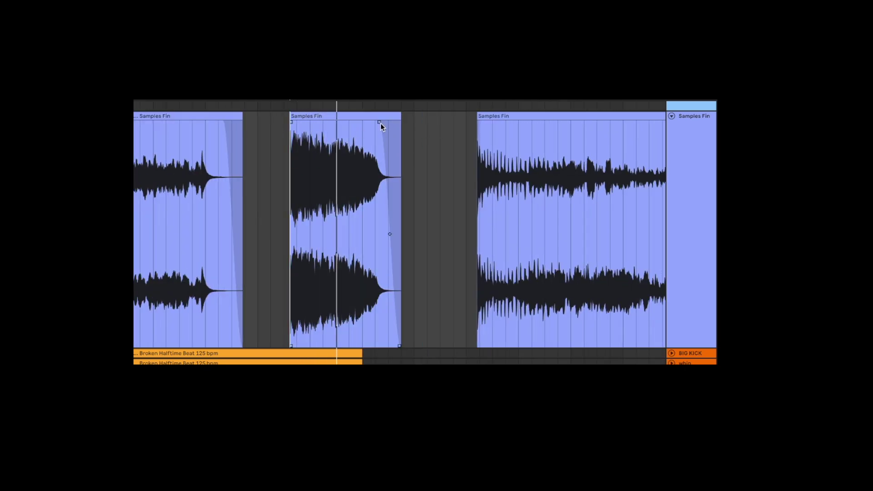
pyautogui.moveTo(380, 121); pyautogui.dragTo(395, 123)
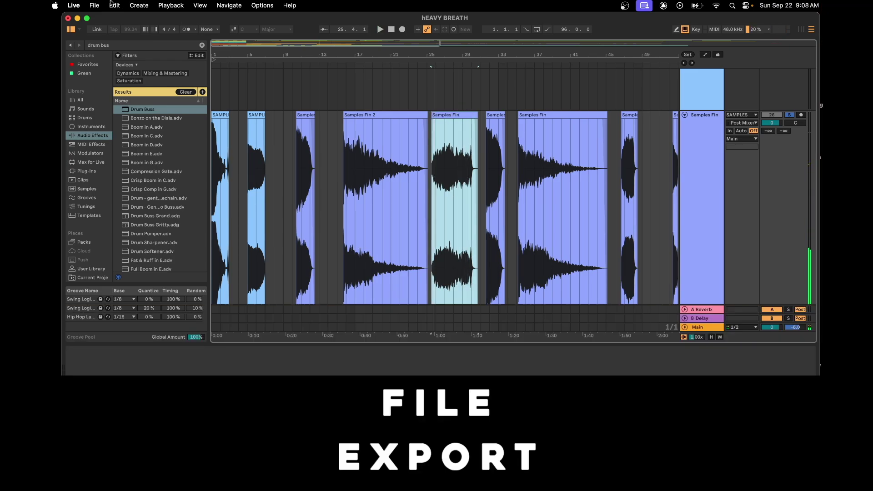
# - Export the selected swelling Samples Fin clip's time range from the Main track as a 24-bit, 48000 Hz WAV without dither
pyautogui.click(95, 5)
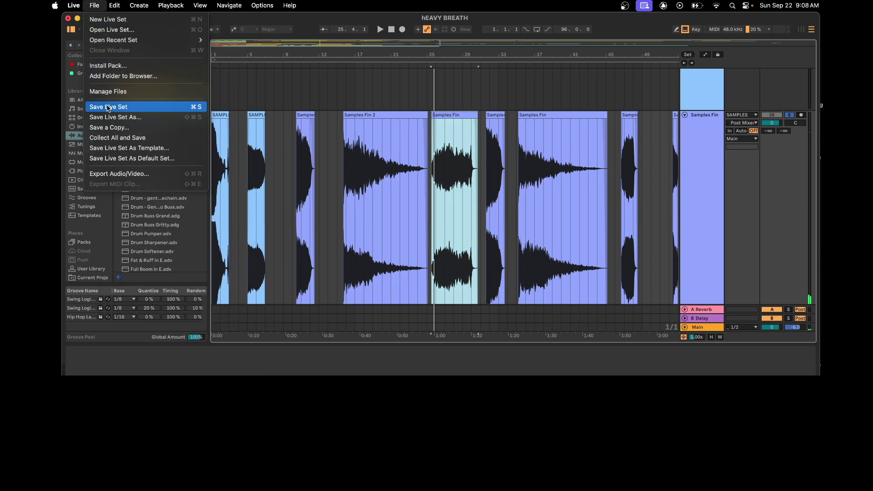
pyautogui.click(109, 175)
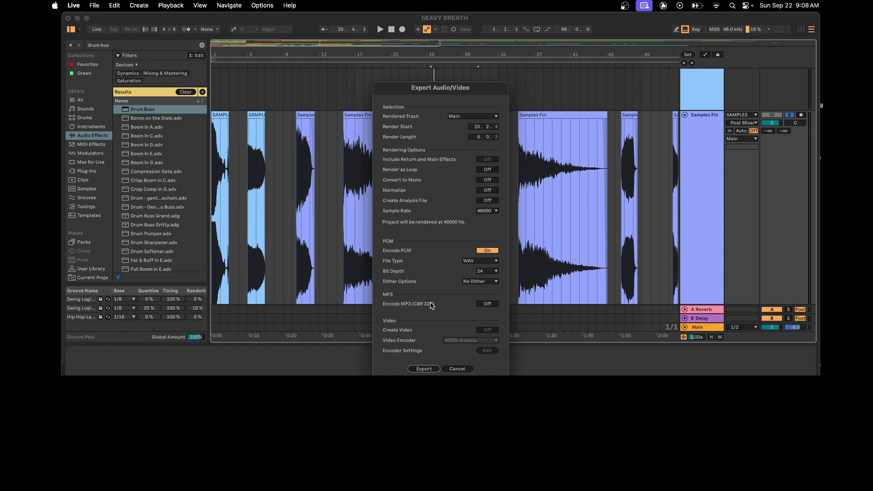
pyautogui.click(423, 369)
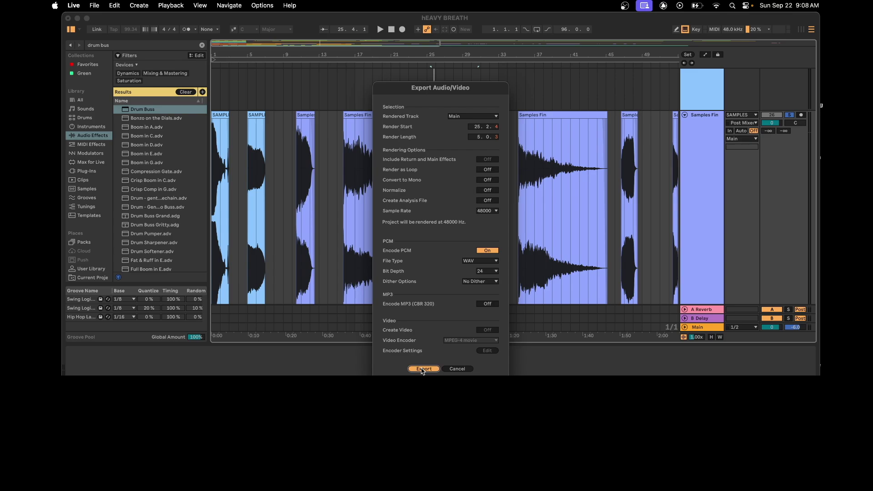